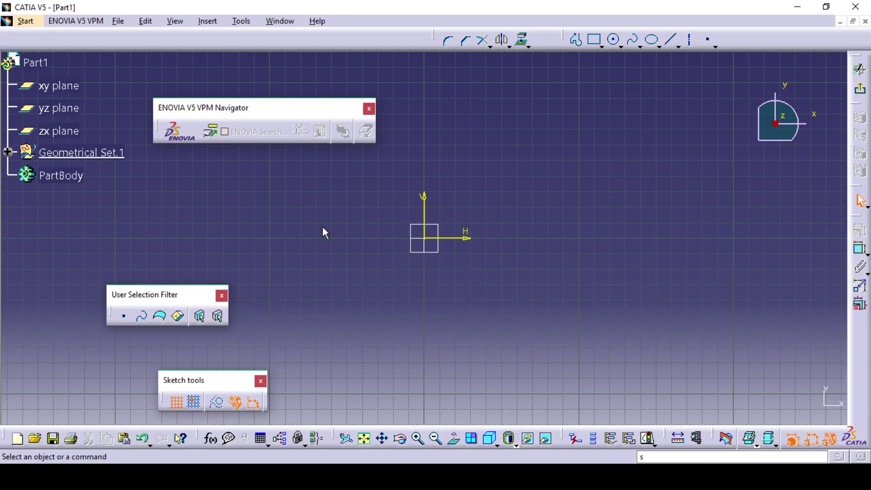
Move the floating ENOVIA V5 VPM Navigator toolbar up beside the specification tree and the User Selection Filter toolbar below the tree
left_click_drag(263, 107, 264, 68)
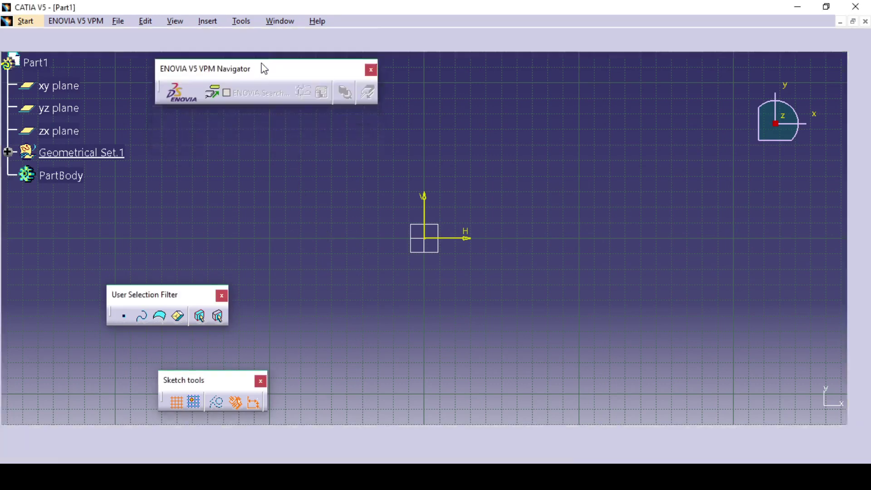
mouse_move(184, 294)
left_mouse_down()
mouse_move(108, 258)
mouse_move(99, 240)
left_mouse_up()
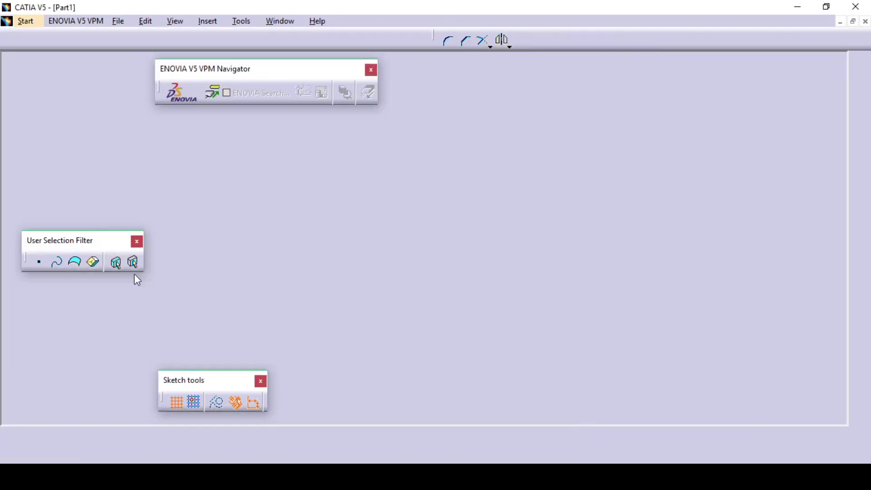
left_click_drag(179, 379, 67, 303)
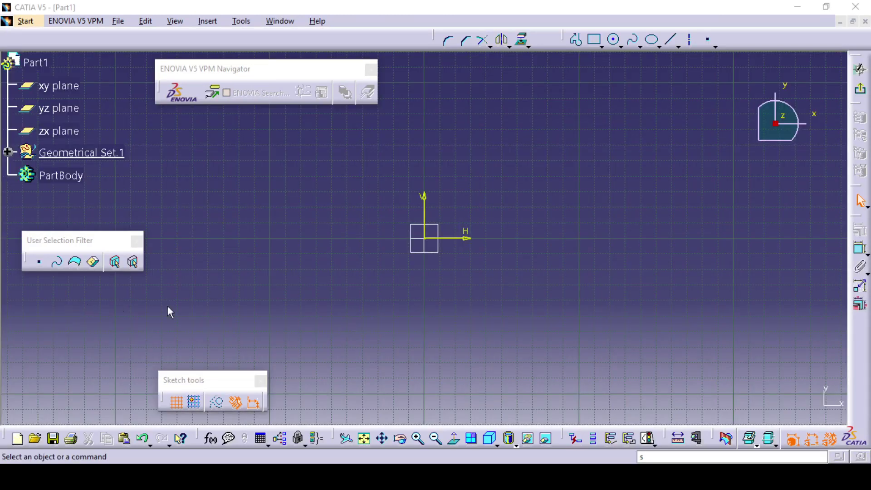
left_click(222, 238)
Review the available workbenches and the commands offered for file handling, editing and view display
left_click(28, 19)
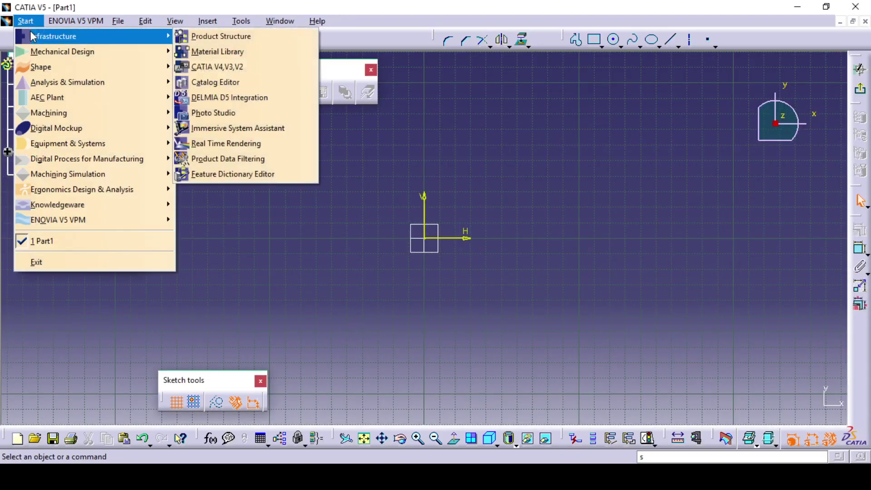
left_click(26, 21)
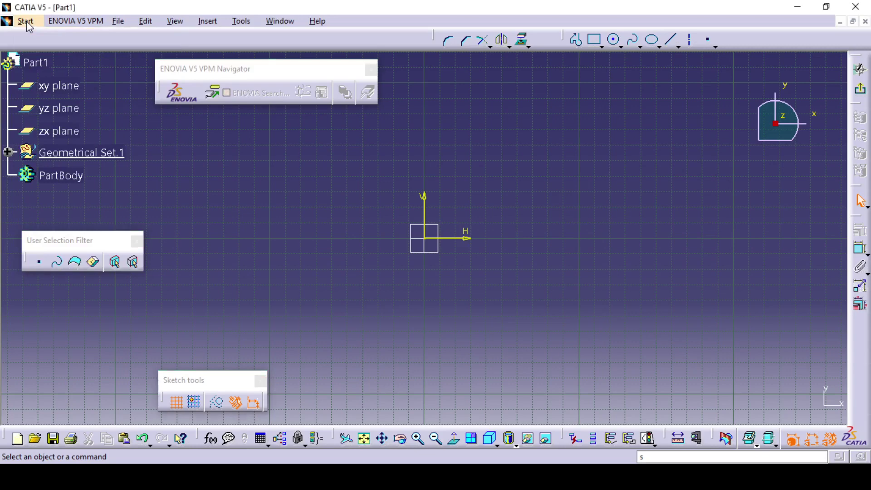
left_click(27, 21)
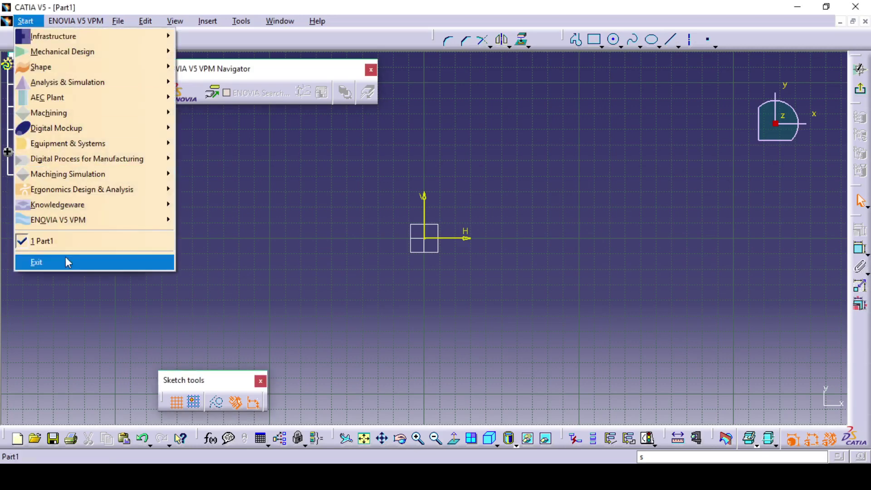
left_click(214, 208)
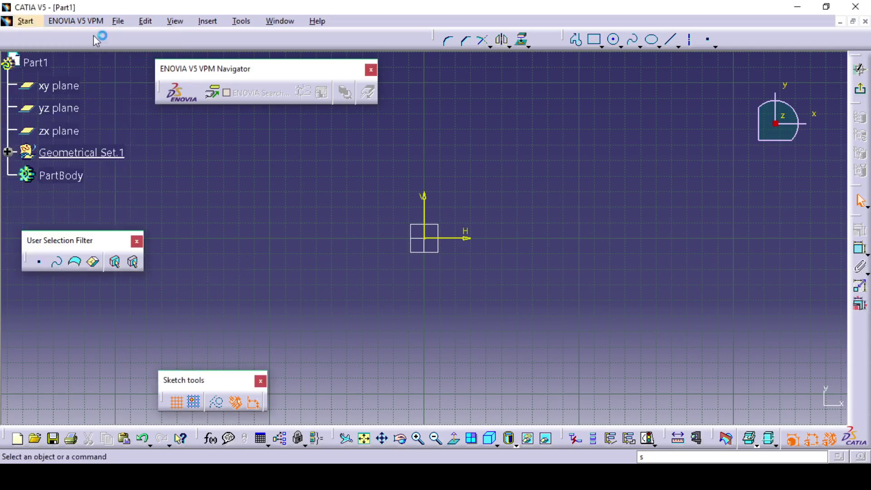
left_click(119, 21)
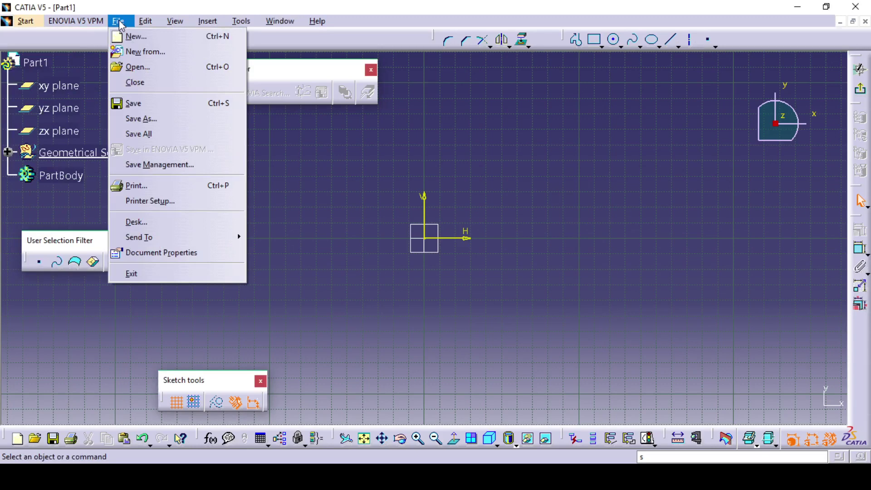
left_click(119, 21)
left_click(119, 21)
left_click(120, 23)
left_click(120, 21)
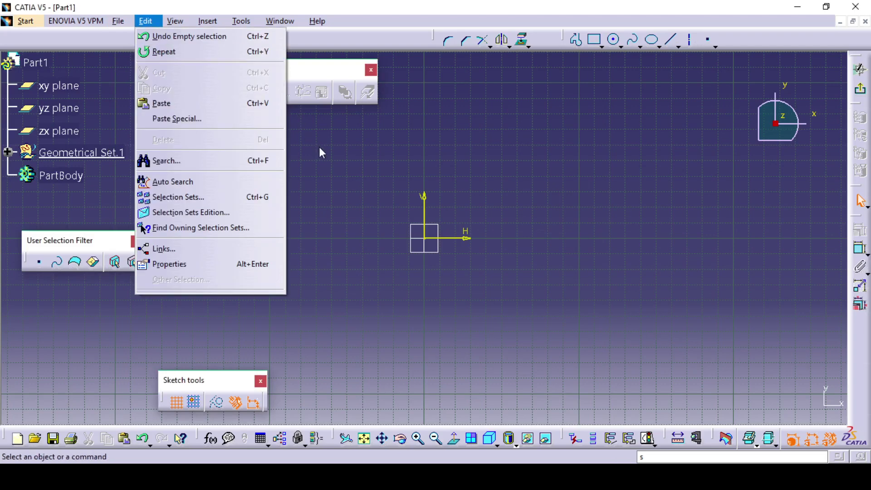
left_click(319, 146)
left_click(150, 24)
left_click(150, 26)
left_click(150, 26)
mouse_move(174, 25)
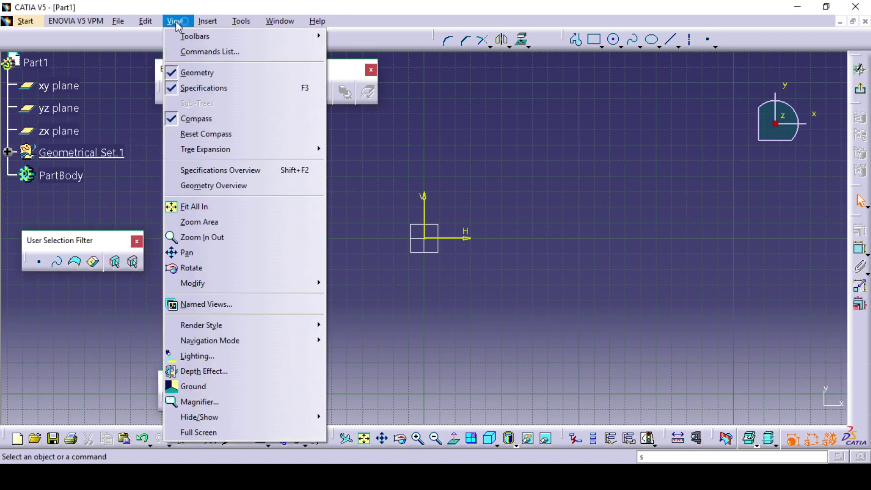
left_click(177, 24)
left_click(174, 23)
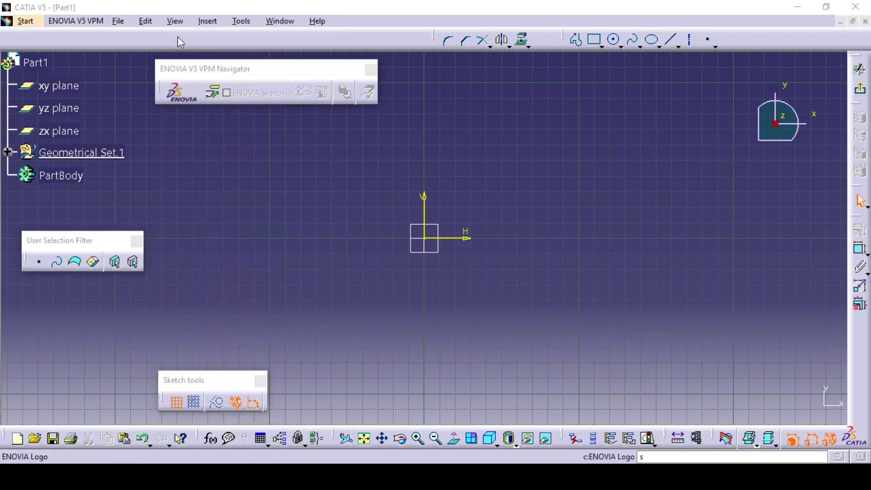
left_click(174, 24)
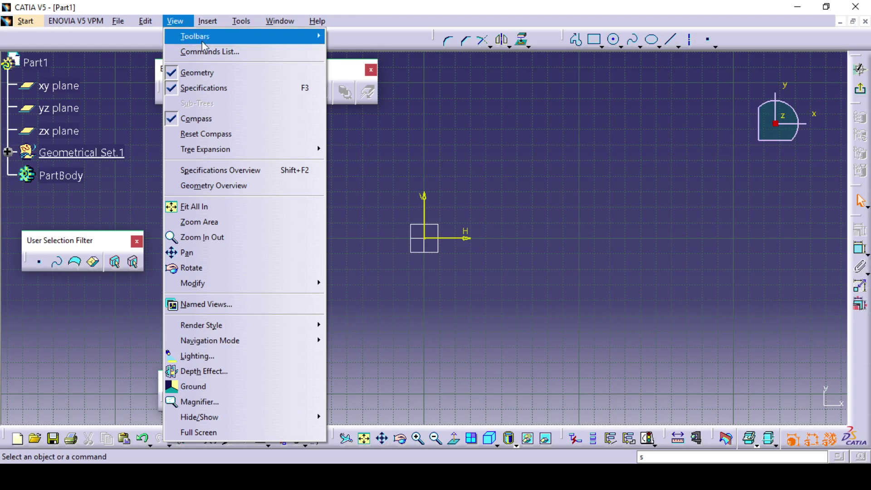
left_click(393, 213)
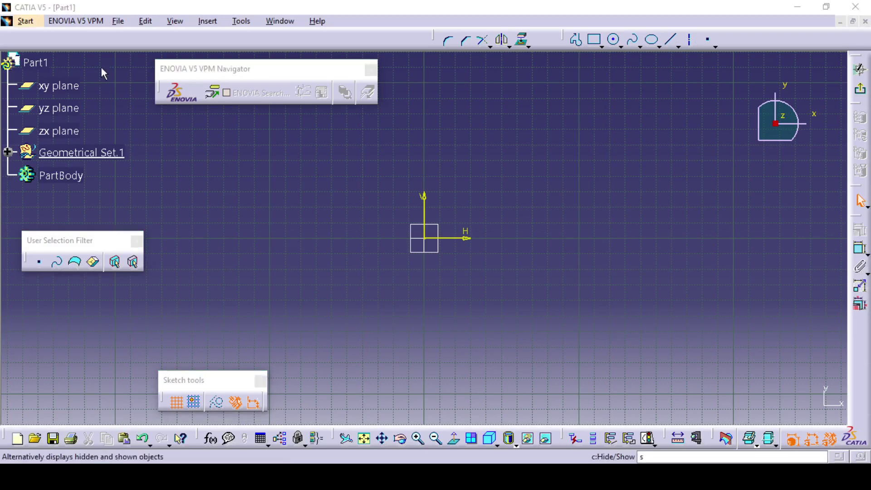
left_click(119, 20)
mouse_move(154, 21)
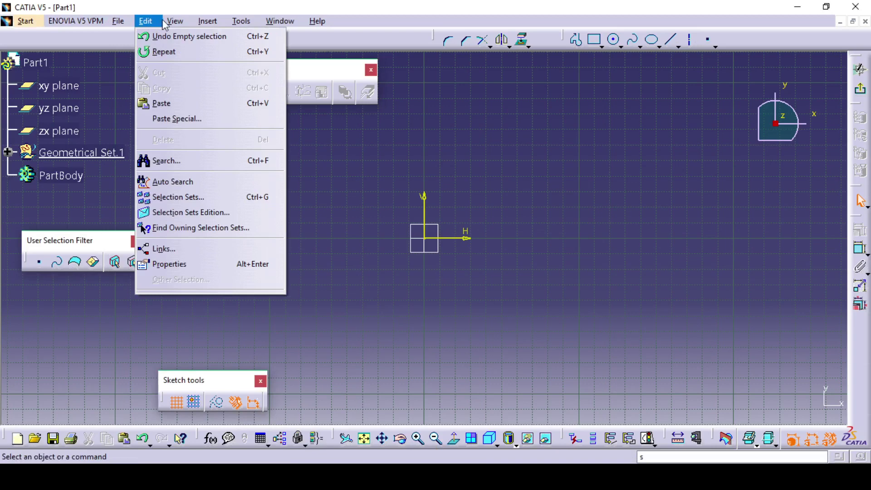
left_click(153, 21)
Review the constraint, profile and operation commands that can be inserted in a sketch
left_click(204, 21)
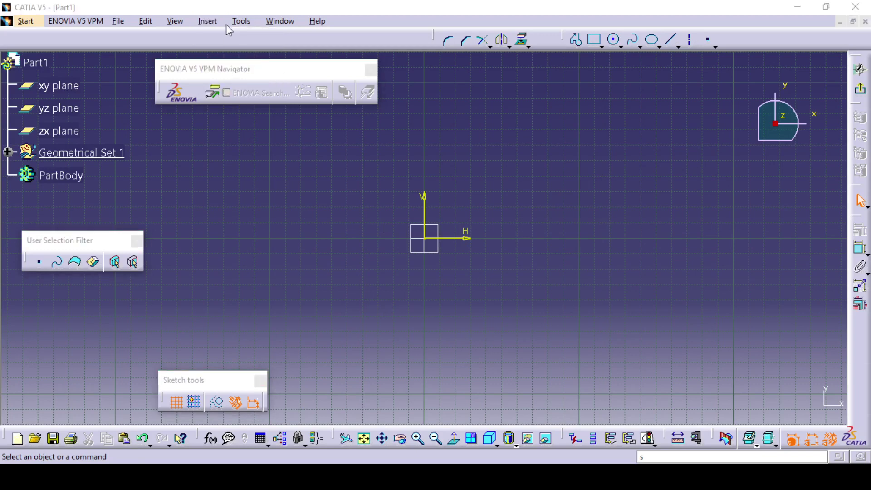
left_click(212, 21)
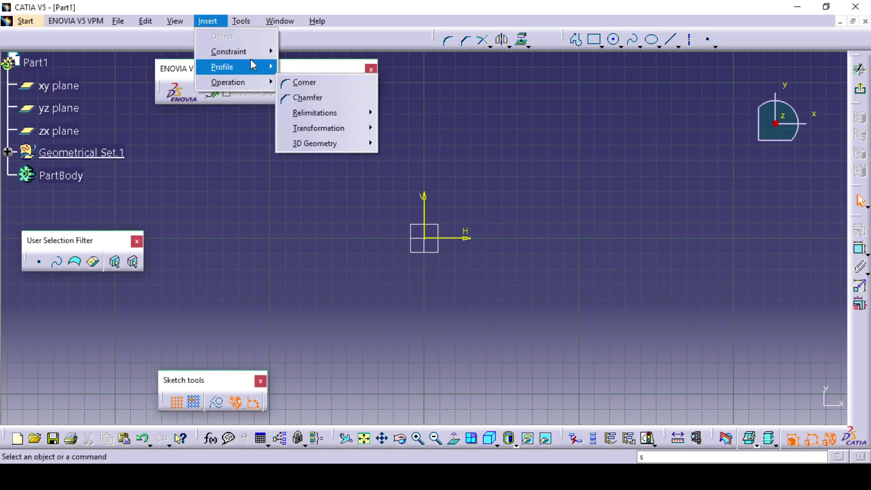
mouse_move(251, 57)
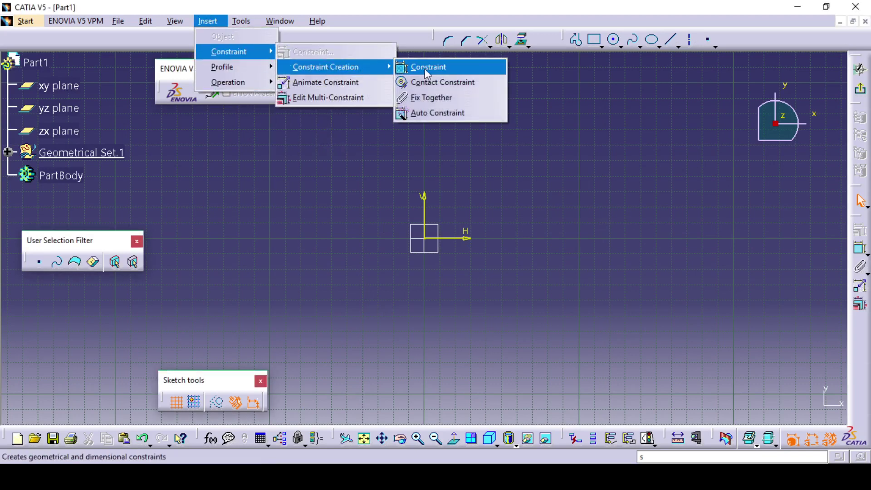
left_click(582, 229)
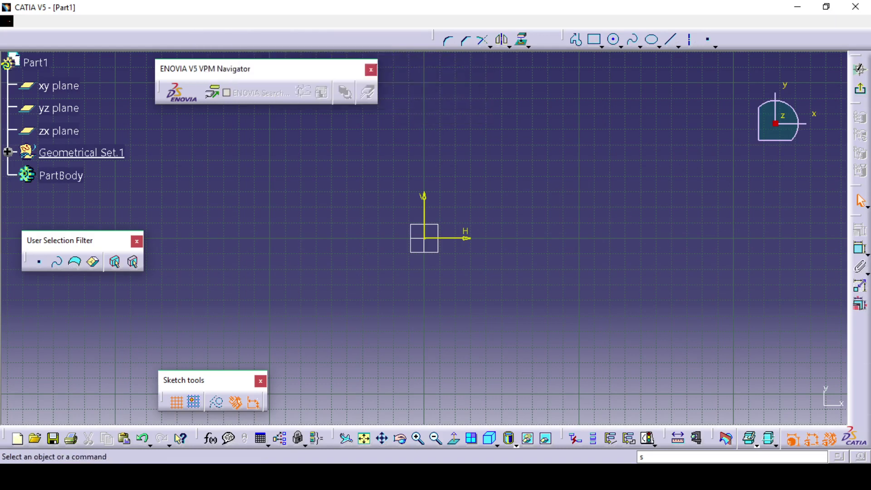
left_click(865, 260)
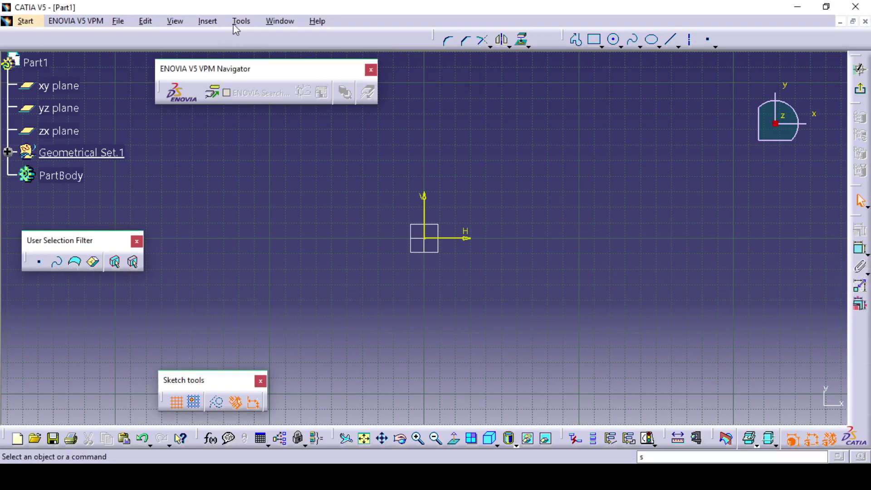
left_click(209, 22)
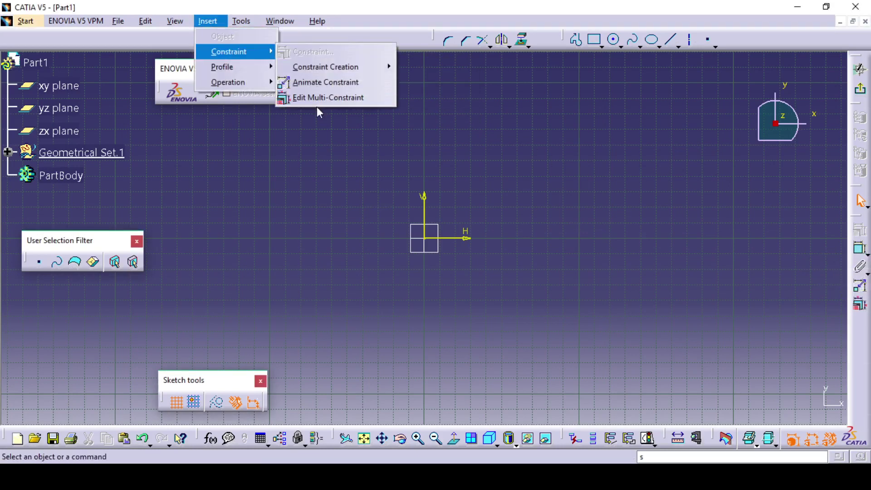
left_click(260, 92)
left_click(215, 22)
mouse_move(227, 64)
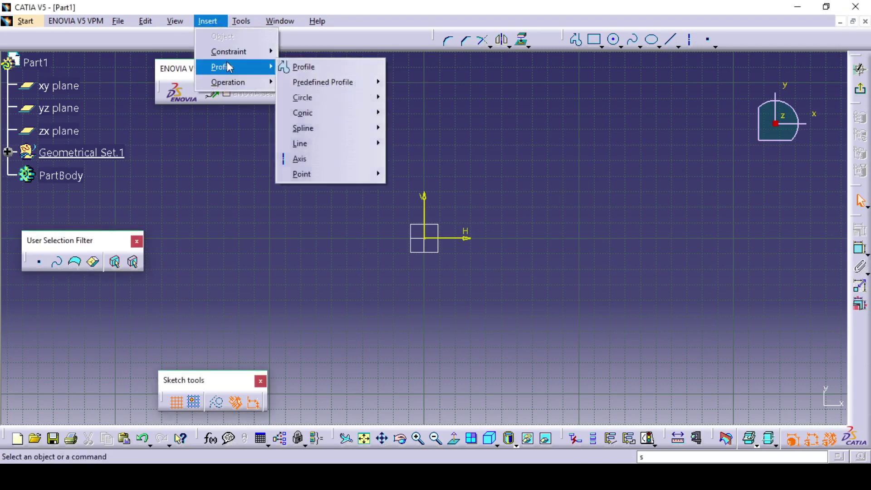
mouse_move(320, 87)
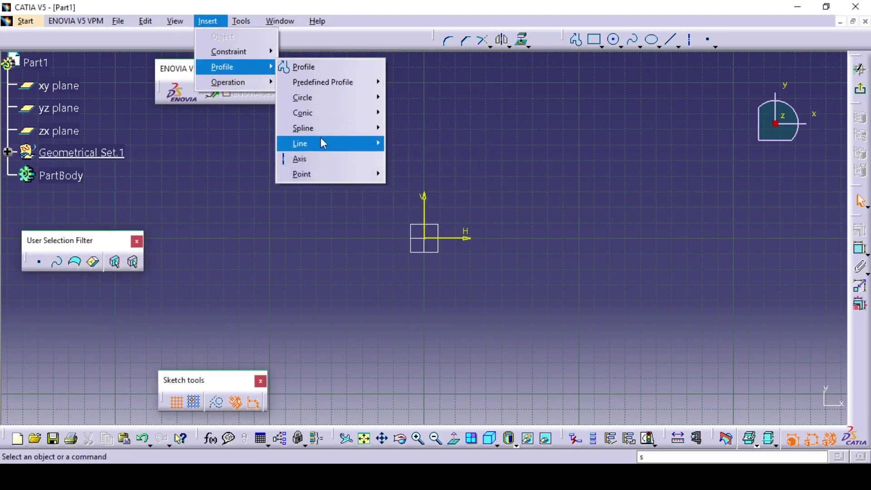
left_click(526, 184)
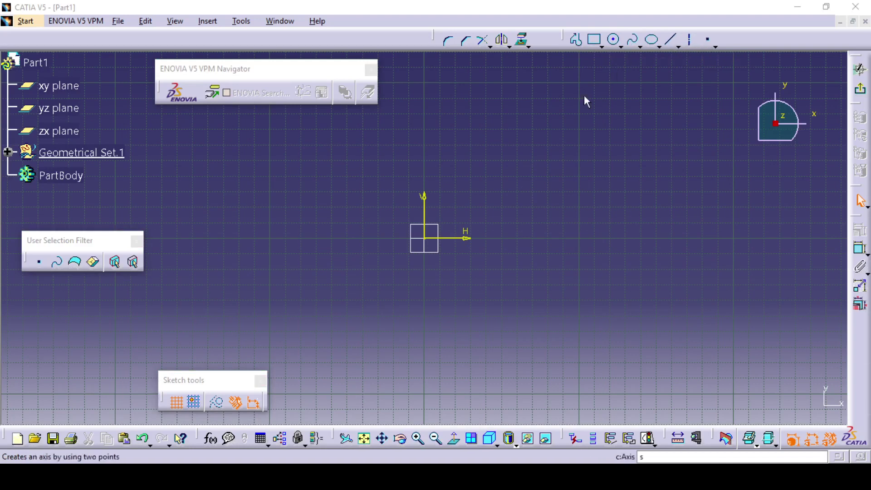
left_click(217, 21)
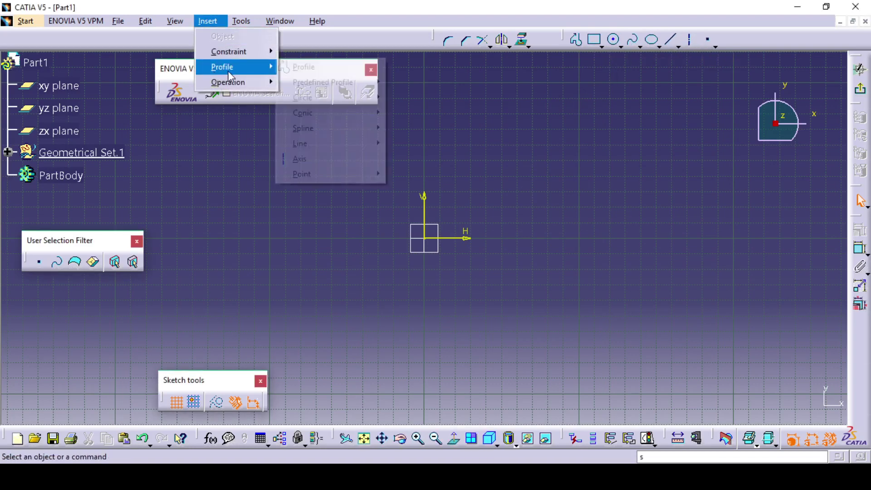
mouse_move(230, 81)
left_click(331, 92)
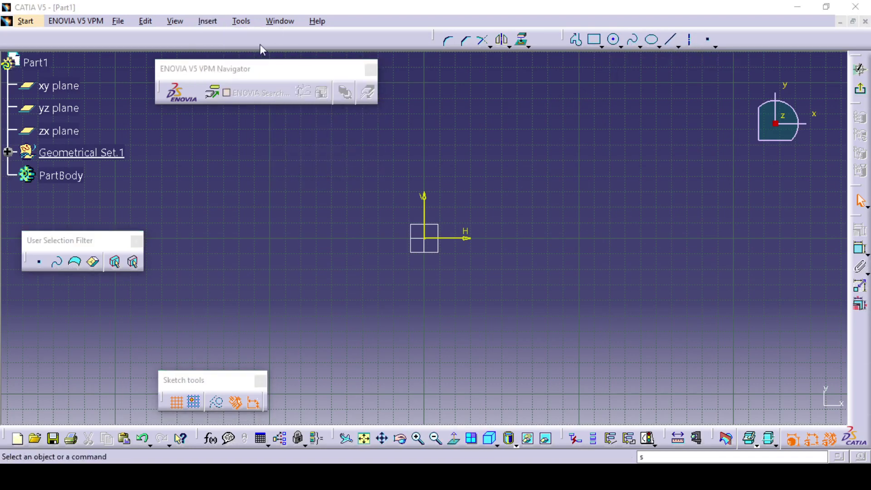
left_click(210, 23)
mouse_move(224, 83)
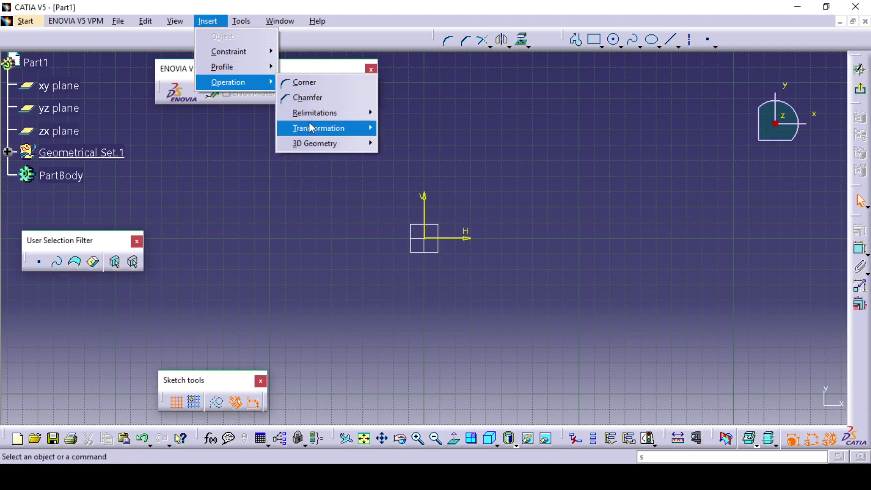
left_click(540, 106)
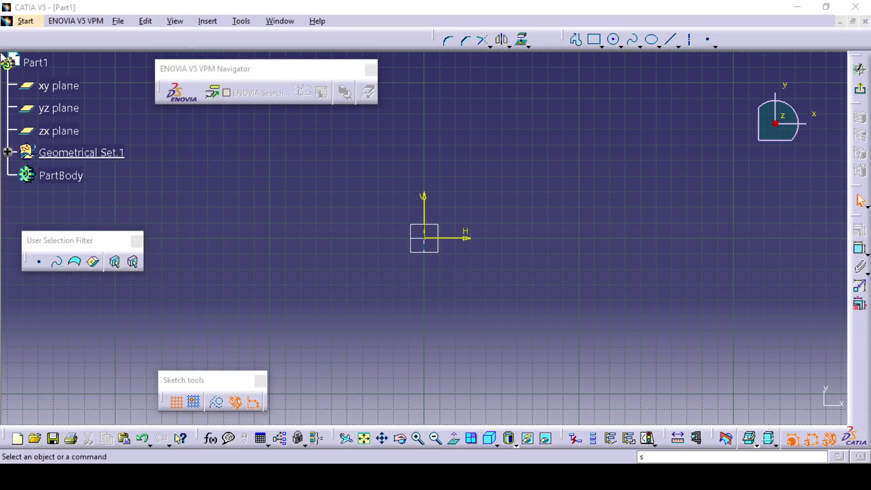
Move the ENOVIA V5 VPM Navigator toolbar directly beneath the User Selection Filter toolbar
left_click_drag(205, 68, 211, 236)
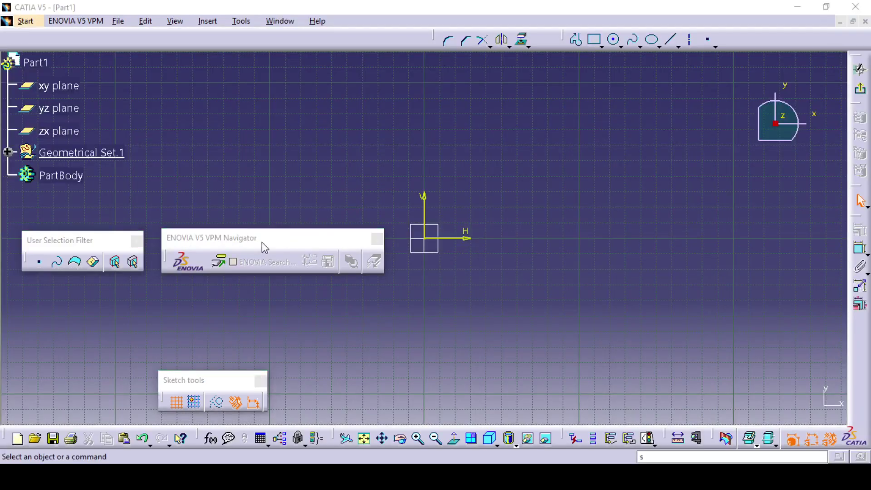
left_click_drag(284, 230, 147, 286)
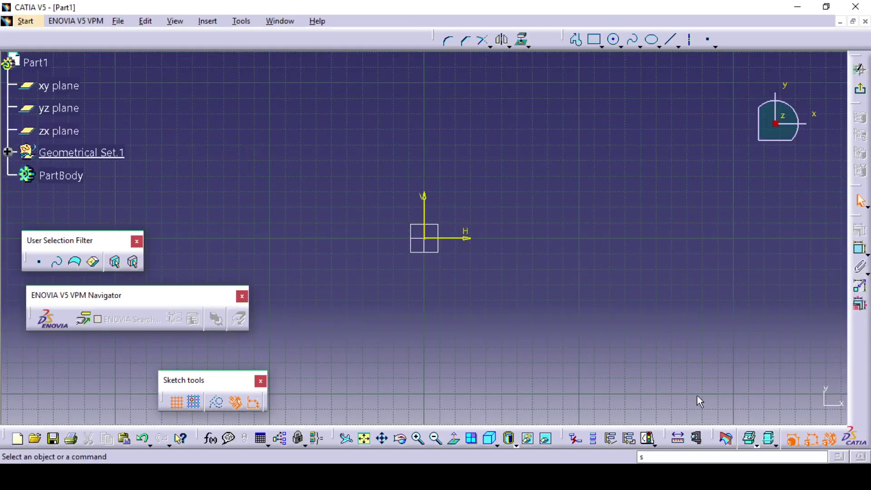
Examine the list of displayed toolbars and the toolbar customization options, including Restore position, and close the customization dialog
right_click(851, 443)
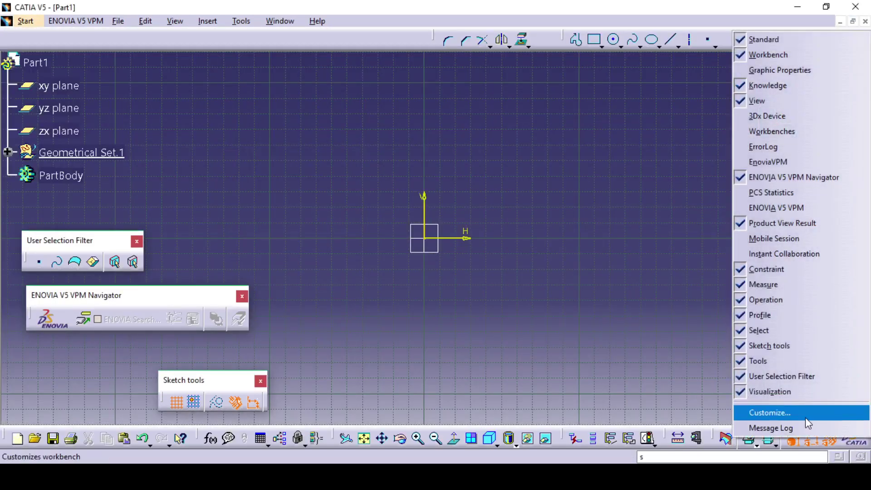
left_click(639, 225)
left_click(237, 21)
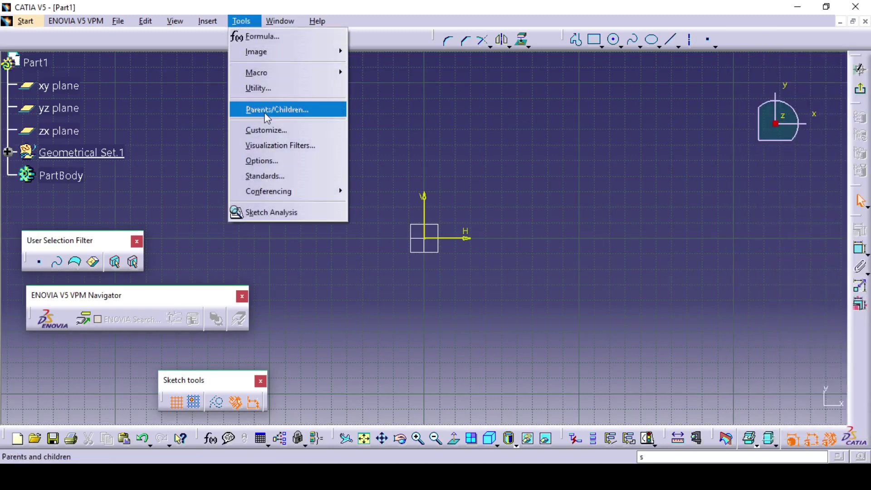
left_click(272, 131)
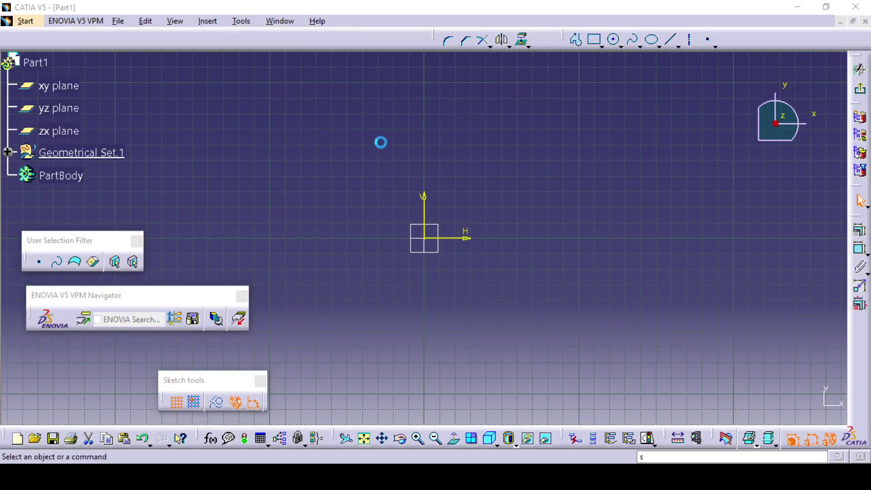
left_click(671, 162)
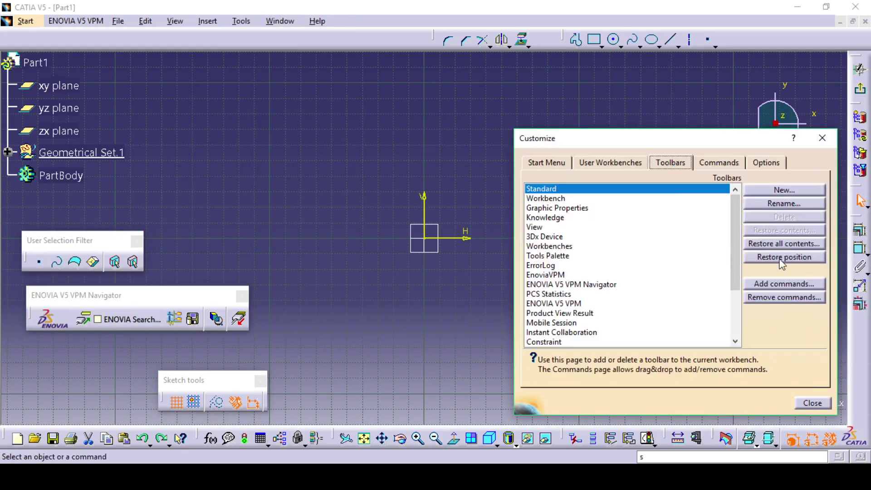
left_click(810, 403)
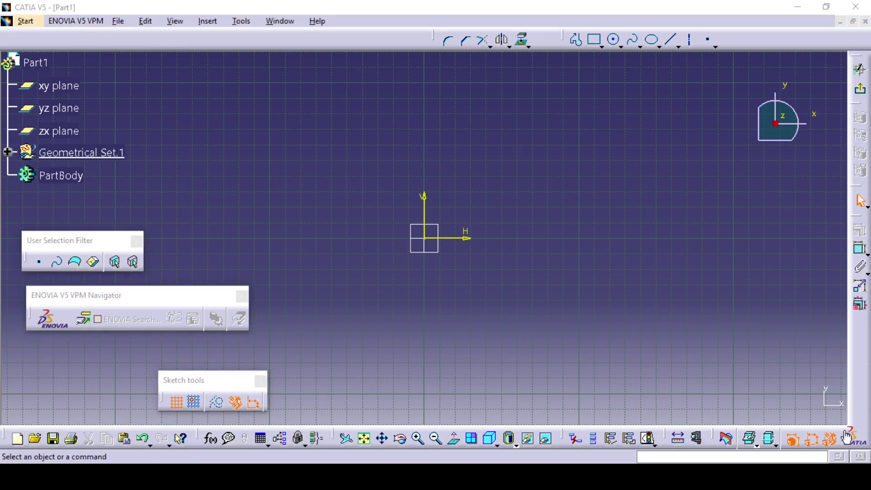
Move the Sketch tools toolbar beneath the ENOVIA V5 VPM Navigator toolbar
left_click_drag(225, 381, 90, 358)
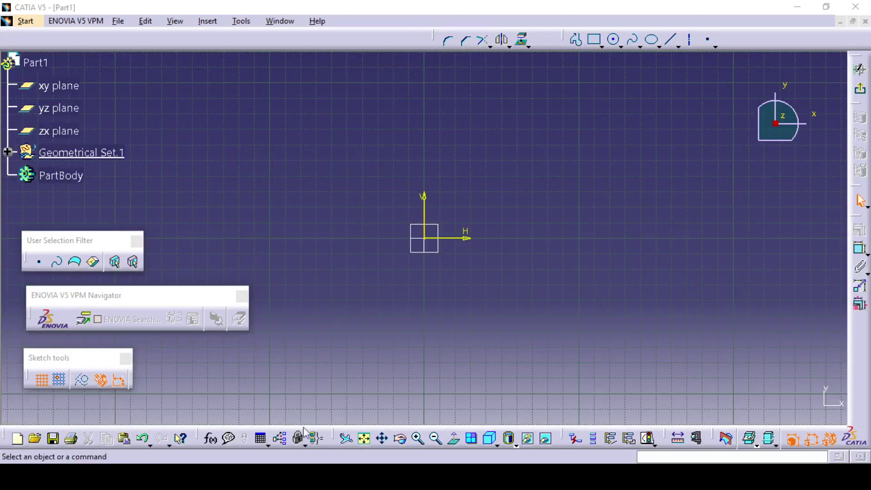
left_click(201, 24)
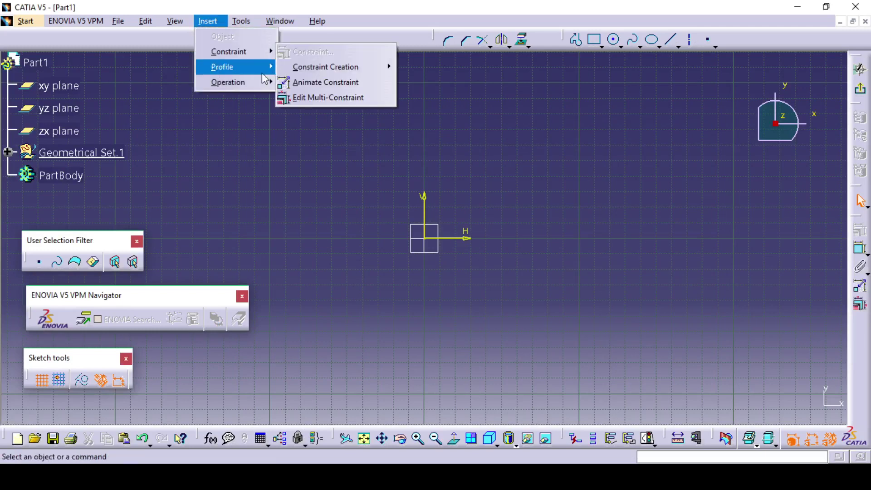
mouse_move(273, 82)
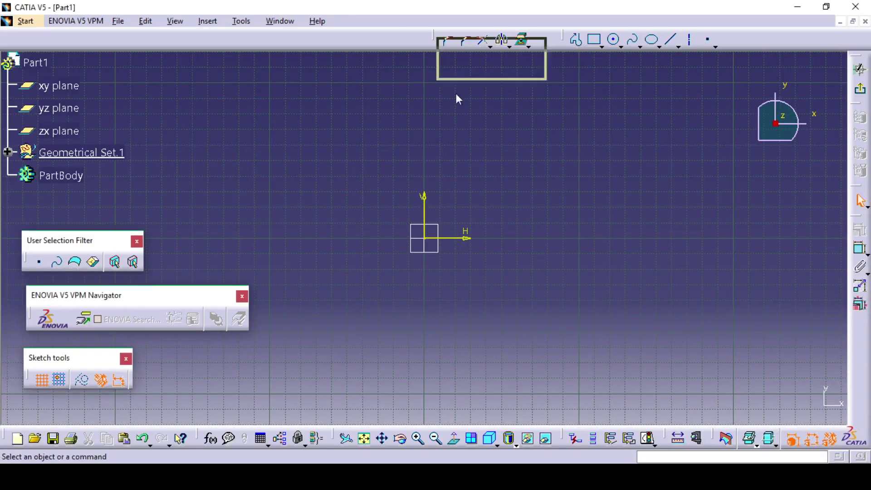
Undock the Operation and Profile toolbars into the sketch area below the compass, with Operation placed directly beneath Profile
left_click_drag(718, 360, 719, 359)
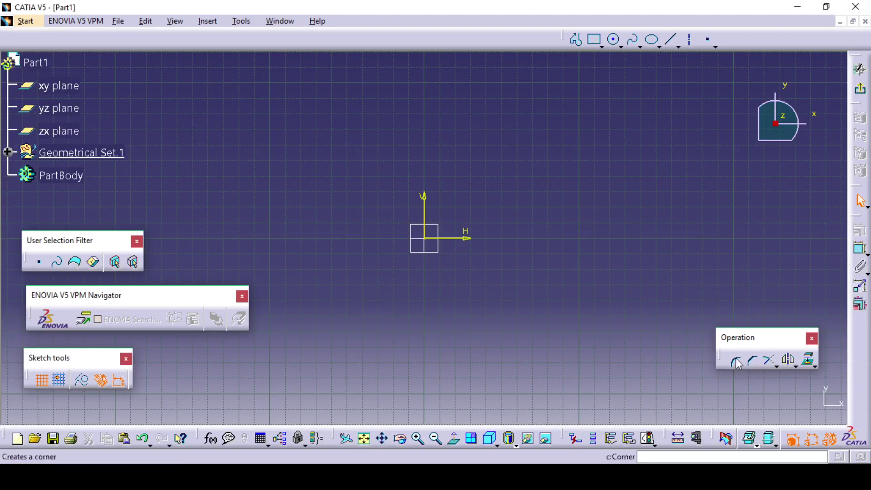
left_click_drag(573, 39, 664, 170)
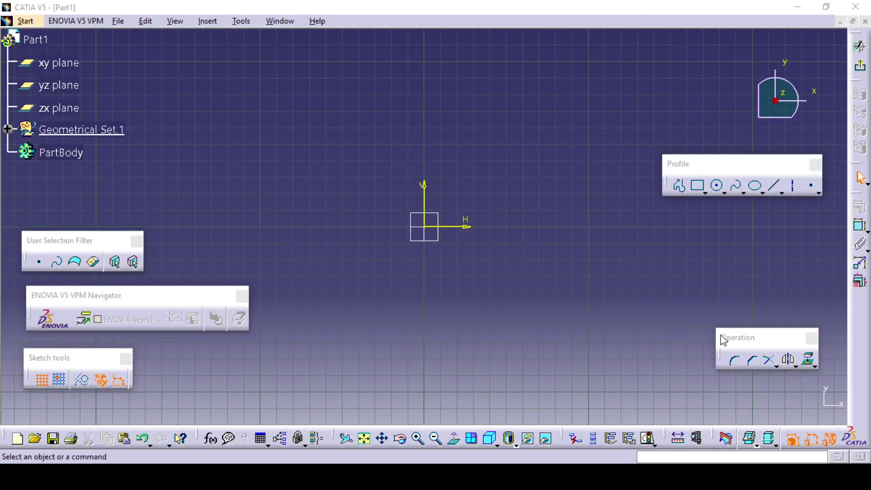
left_click_drag(722, 336, 671, 224)
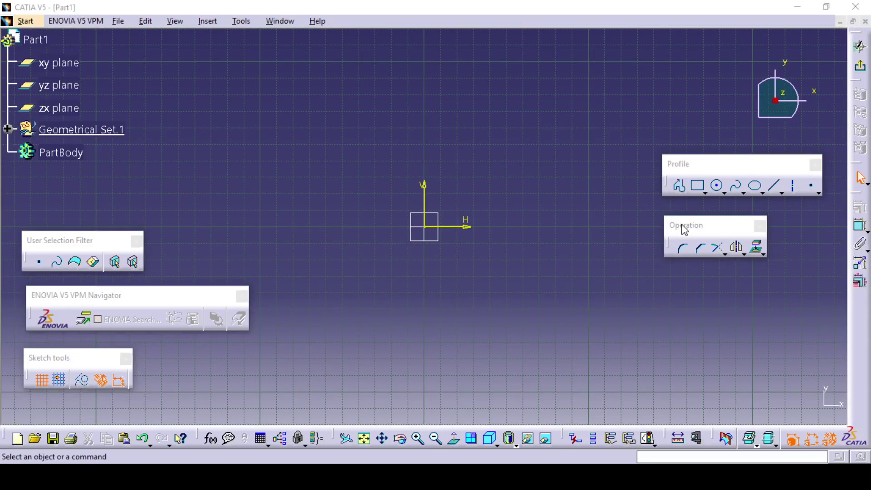
left_click_drag(680, 227, 682, 232)
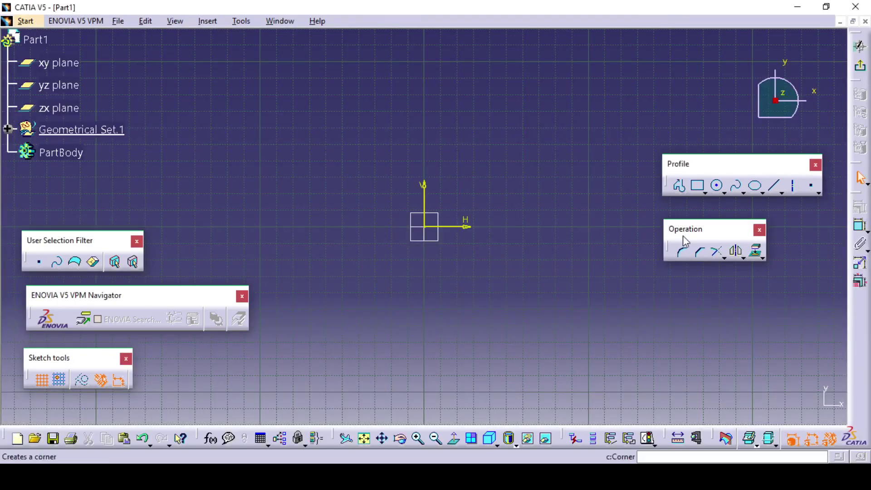